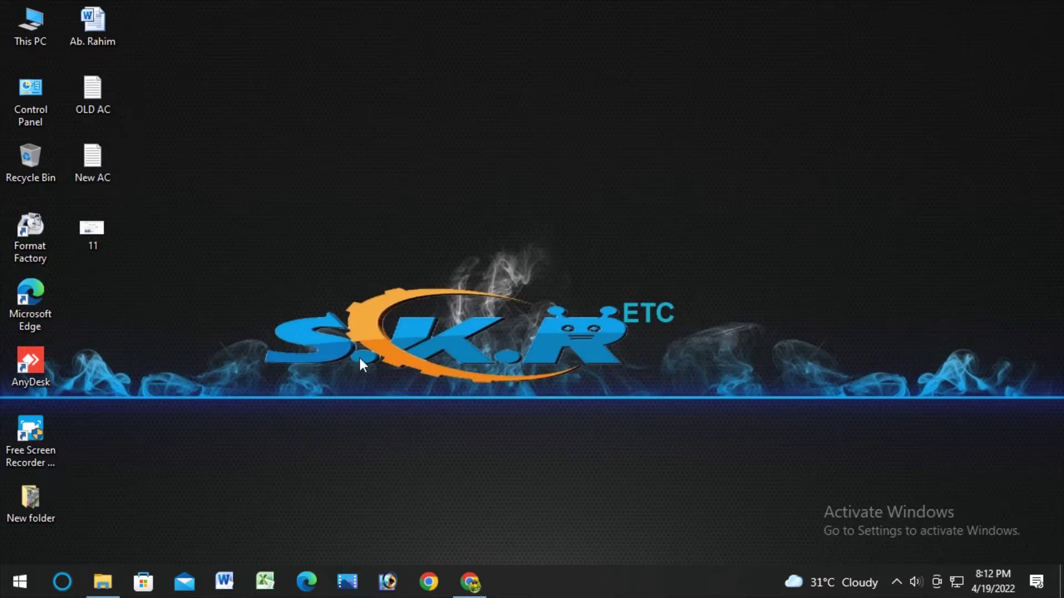
Step: Refresh the desktop and open the Recent folder by running the command recent
{"action": "right_click", "coordinate": [321, 273]}
{"action": "left_click", "coordinate": [352, 317]}
{"action": "key", "text": "super+r"}
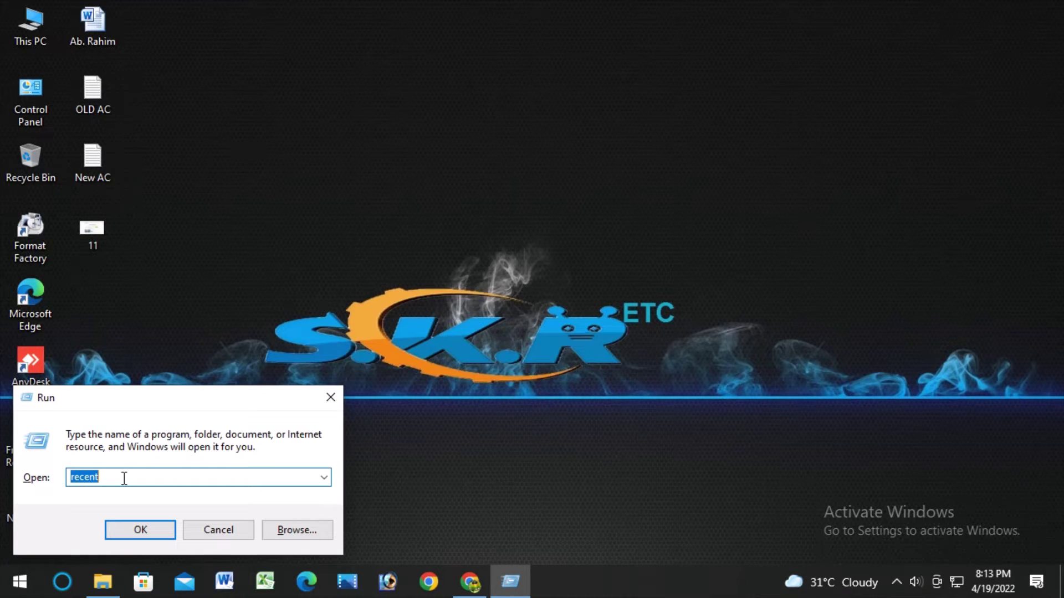
{"action": "key", "text": "BackSpace"}
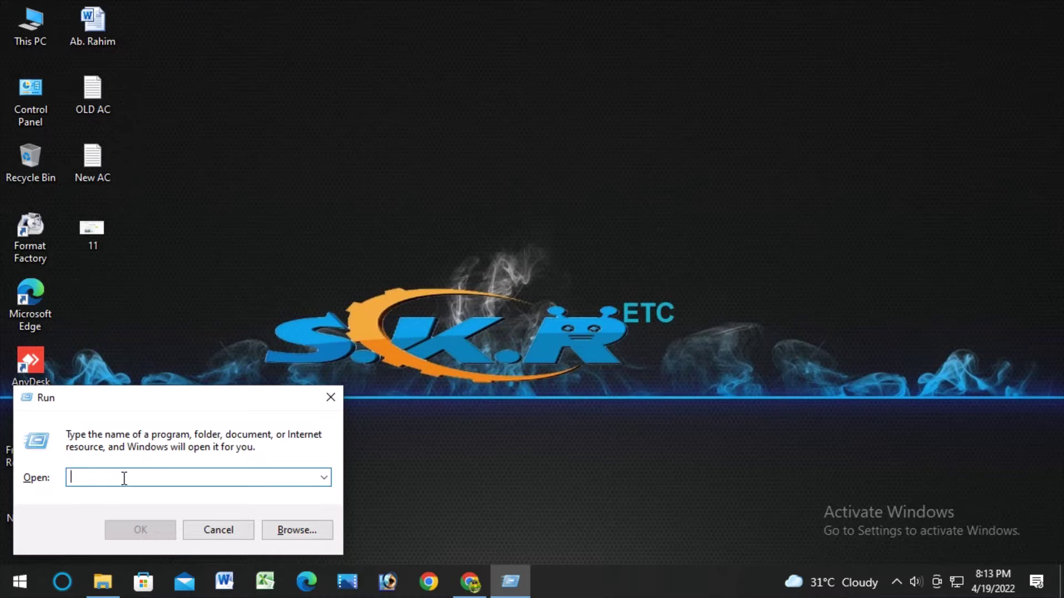
{"action": "type", "text": "re"}
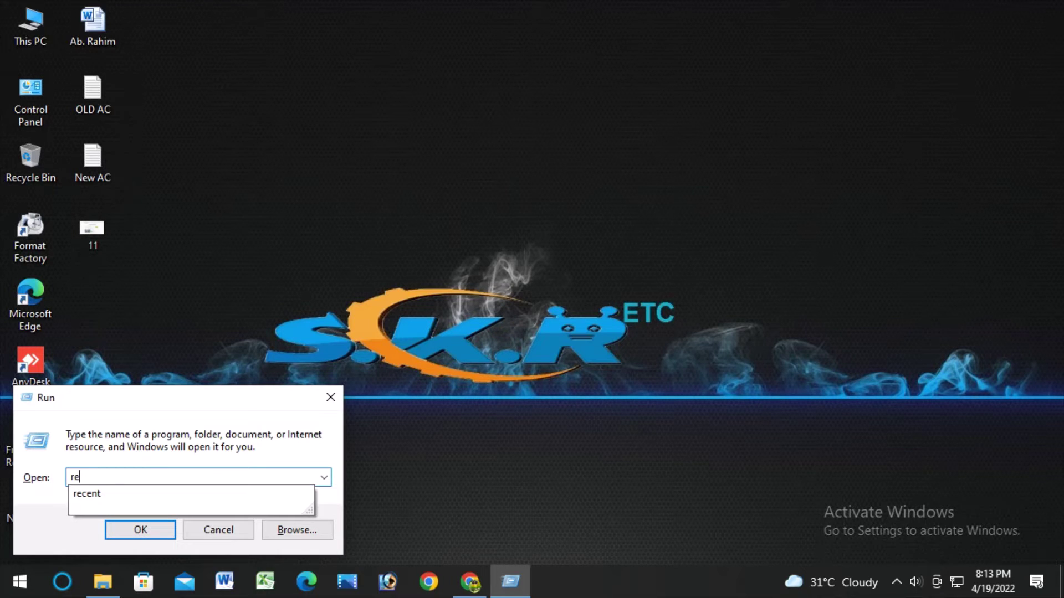
{"action": "key", "text": "Down"}
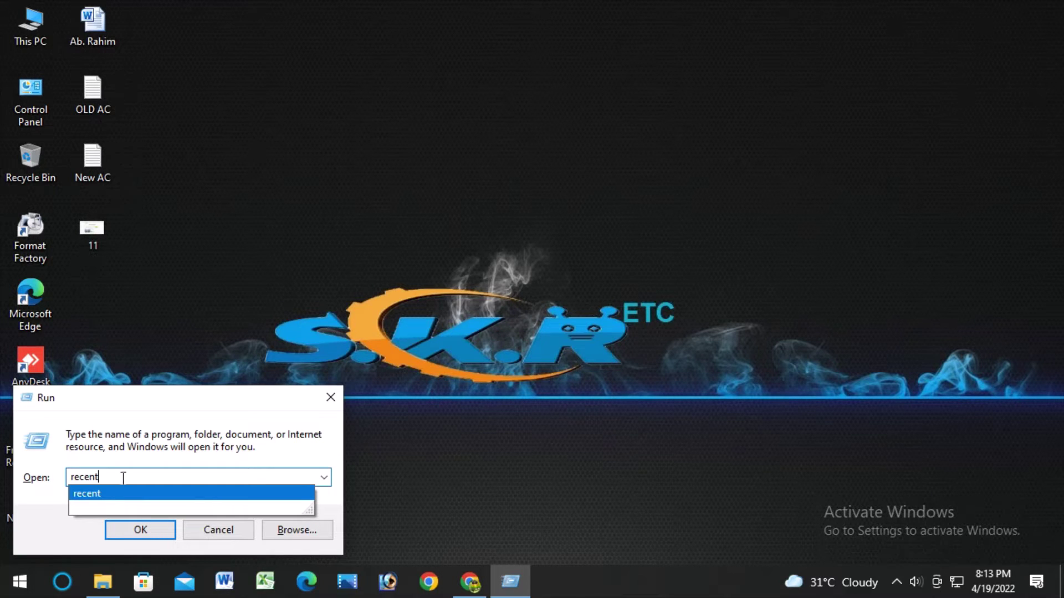
{"action": "left_click", "coordinate": [82, 534]}
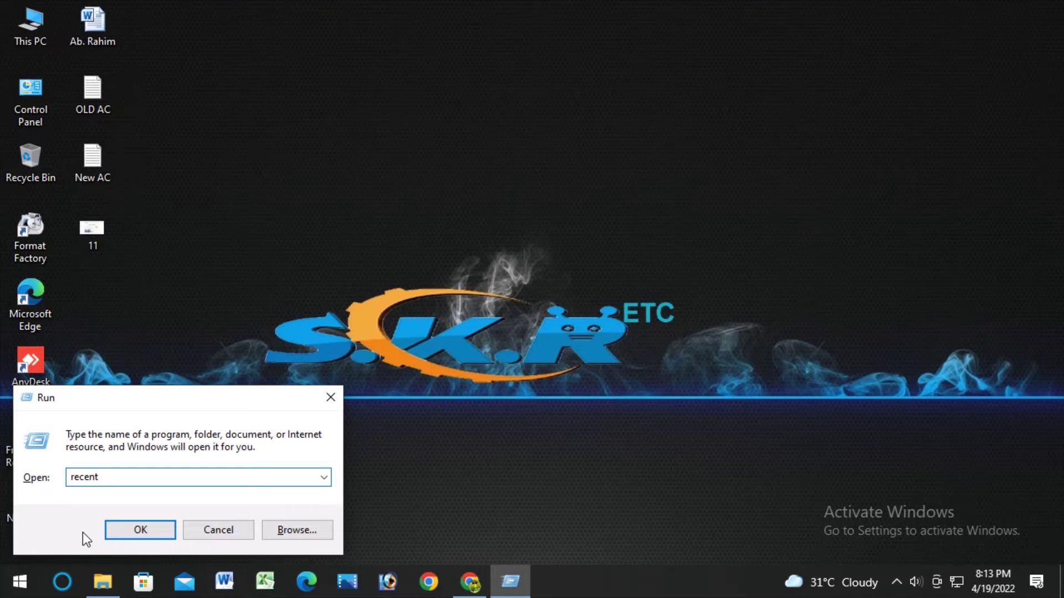
{"action": "left_click", "coordinate": [128, 529]}
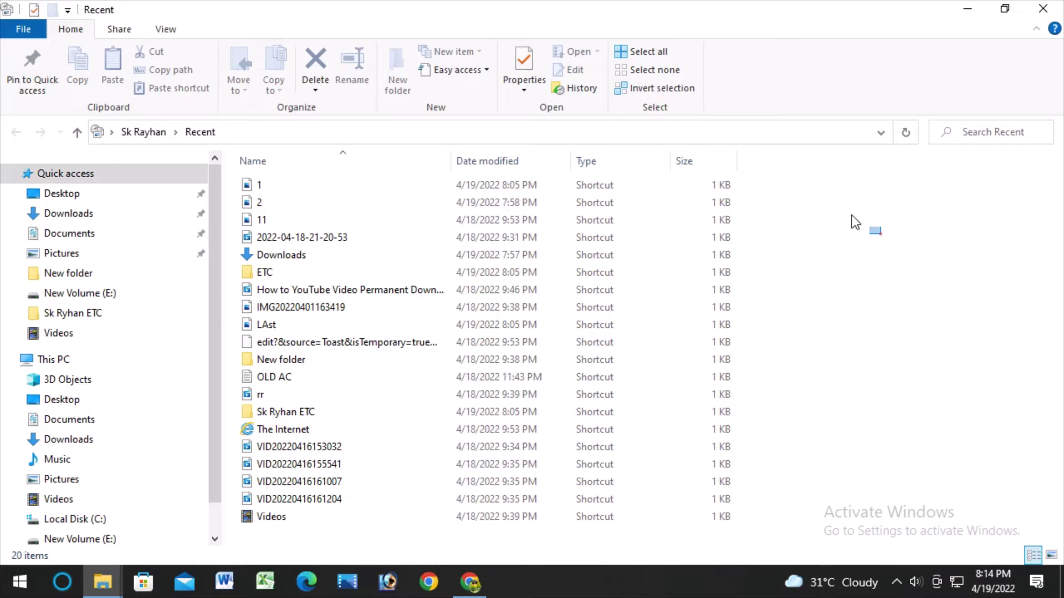
Step: Delete all shortcuts in the Recent folder
{"action": "left_click_drag", "start_coordinate": [881, 234], "coordinate": [368, 333]}
{"action": "left_click", "coordinate": [937, 375]}
{"action": "key", "text": "ctrl+a"}
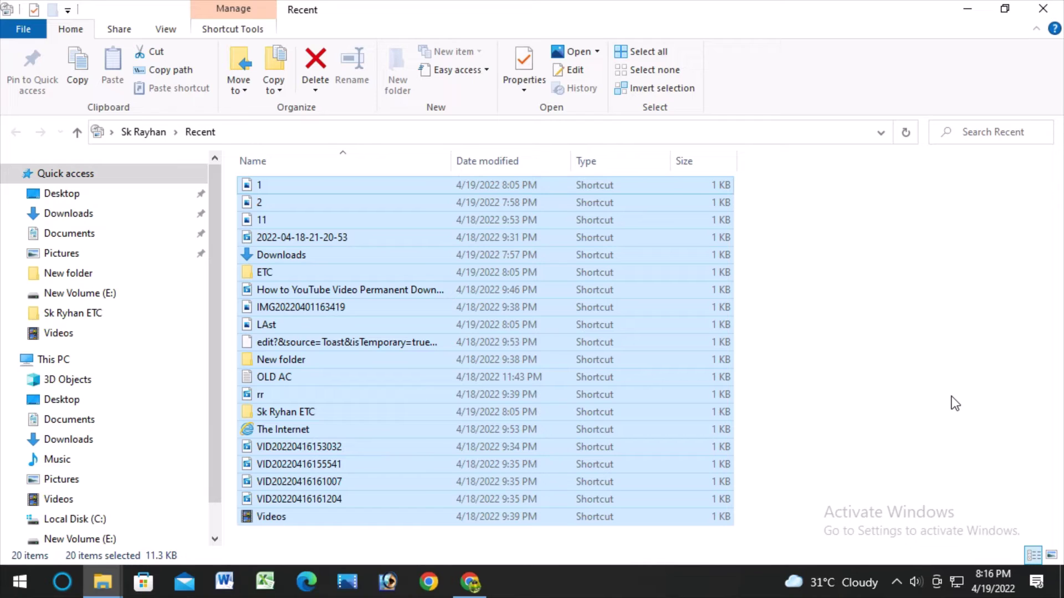
{"action": "key", "text": "Delete"}
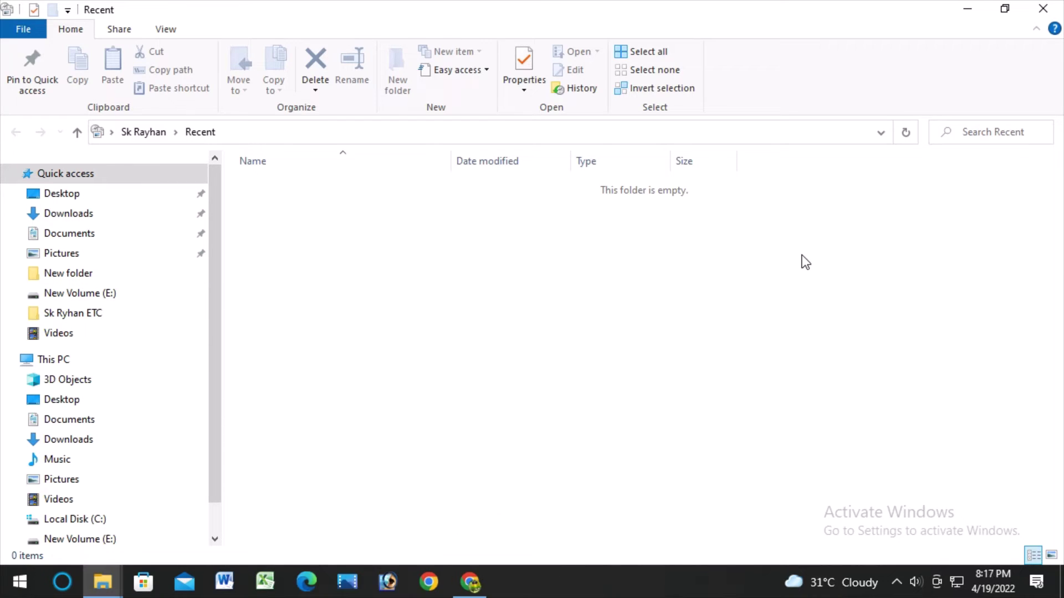
Step: Show the desktop and refresh it
{"action": "key", "text": "super+d"}
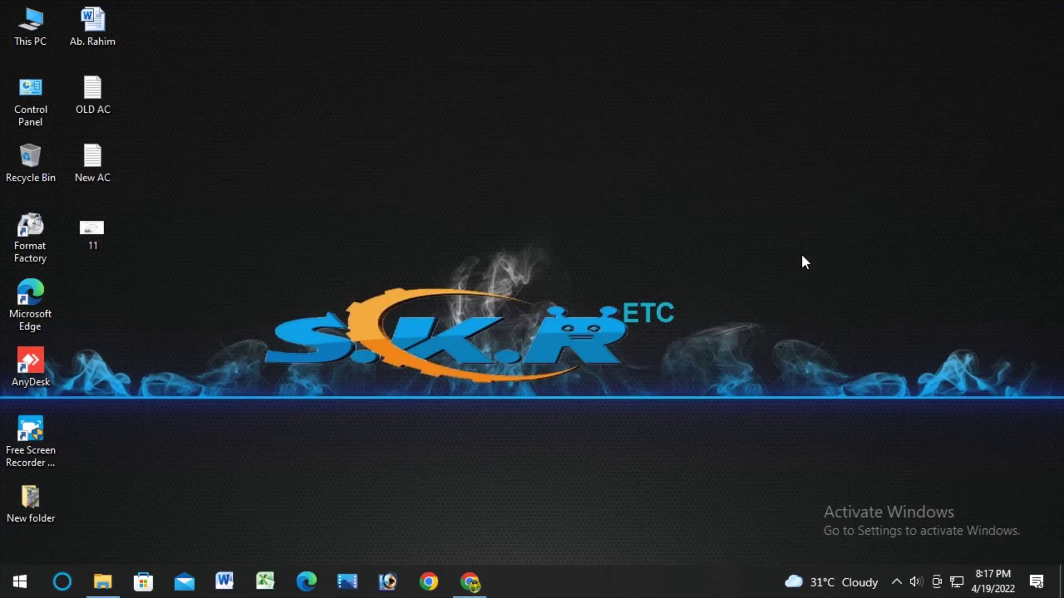
{"action": "right_click", "coordinate": [294, 181]}
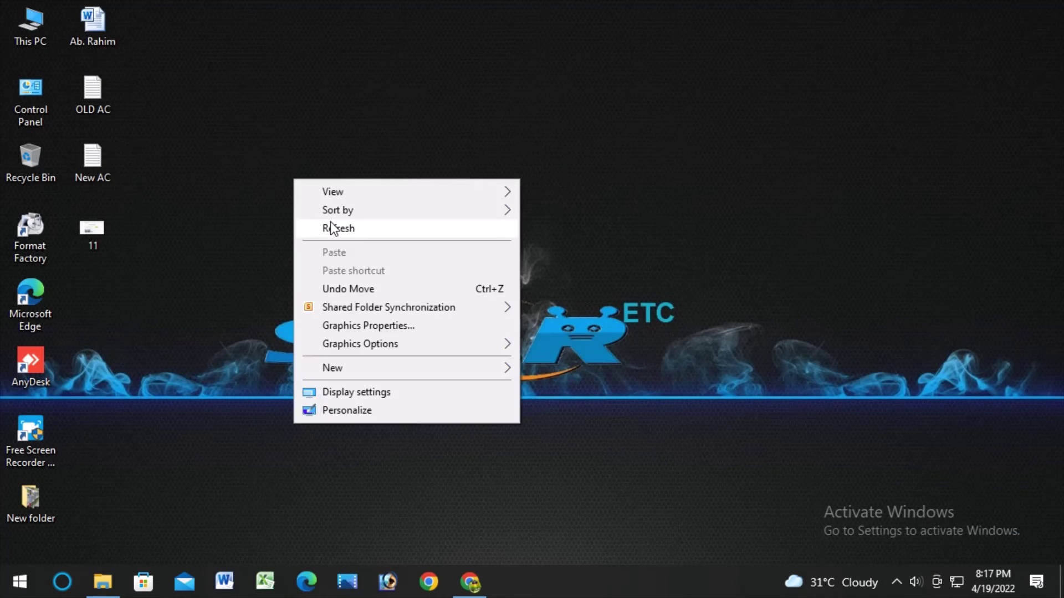
{"action": "left_click", "coordinate": [341, 230]}
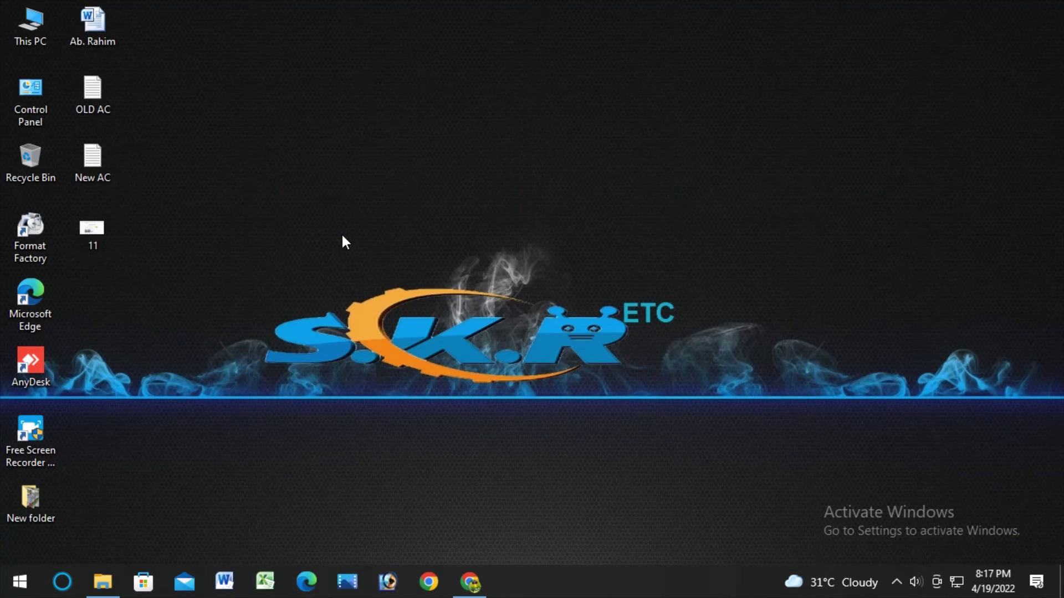
Step: Open the user's AppData Local Temp folder by choosing its command from the Run history
{"action": "key", "text": "super+r"}
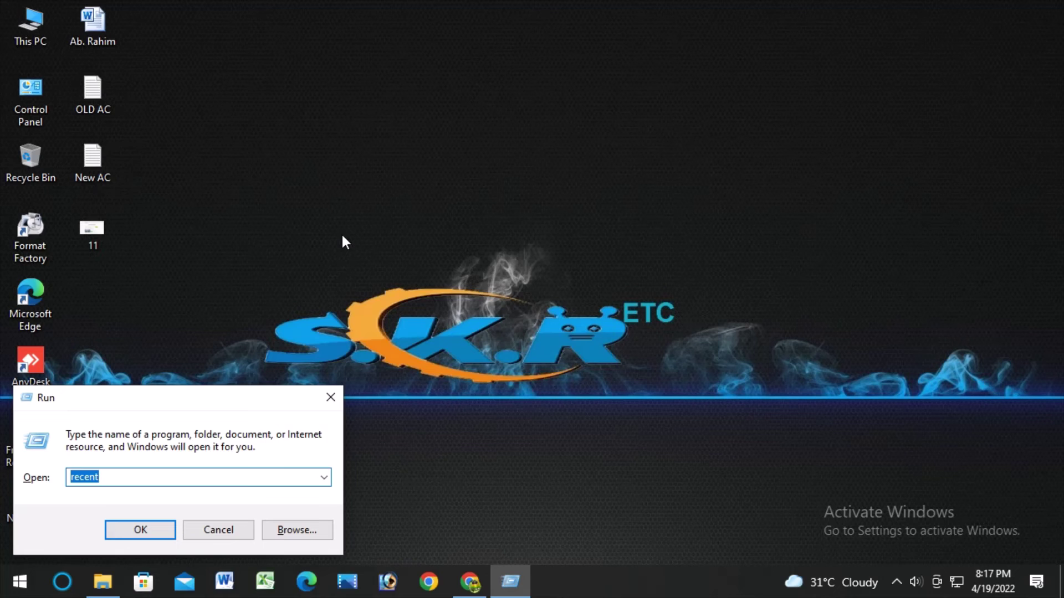
{"action": "key", "text": "Down"}
{"action": "key", "text": "Right"}
{"action": "key", "text": "Return"}
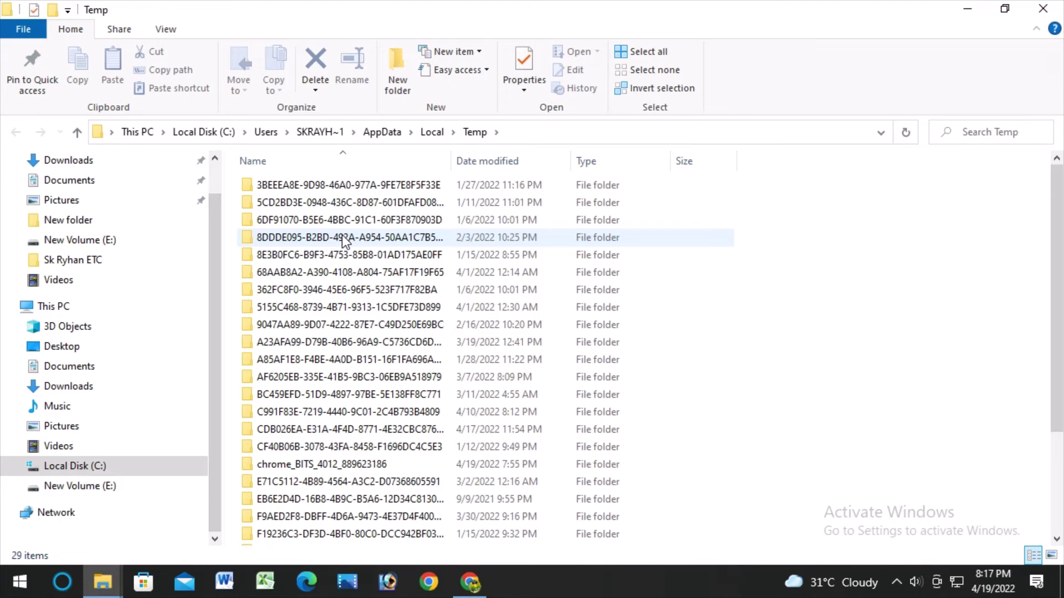
Step: Permanently delete all items in the Temp folder, skipping the files in use for all current items
{"action": "key", "text": "ctrl+a"}
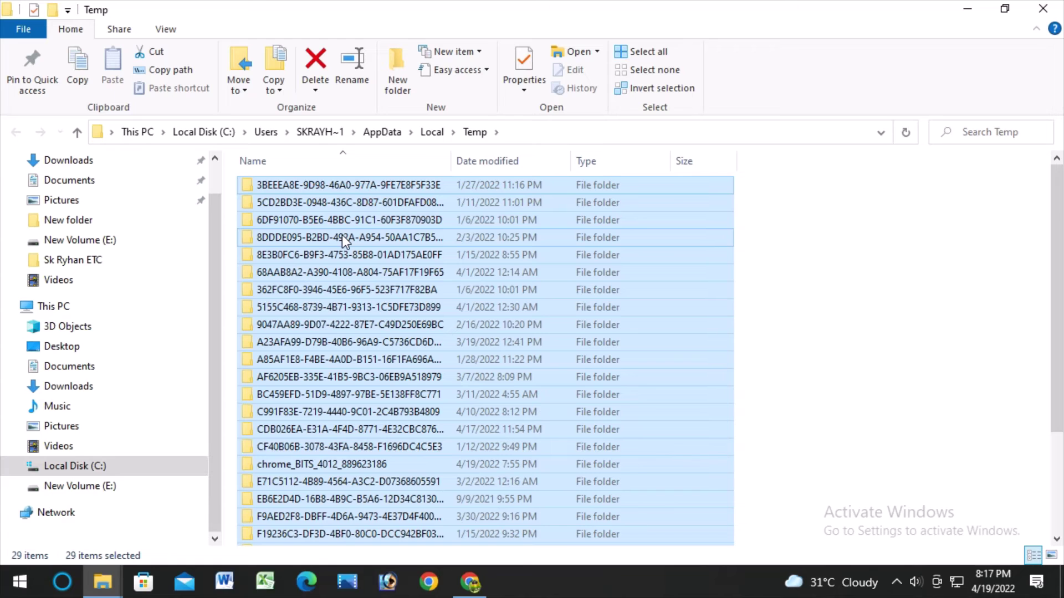
{"action": "key", "text": "shift+Delete"}
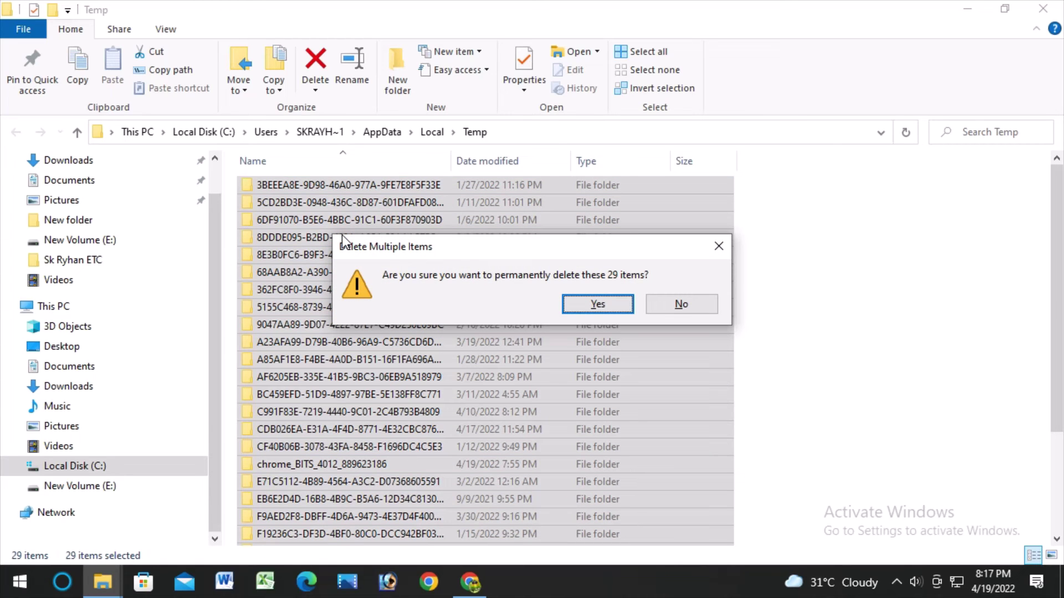
{"action": "key", "text": "Return"}
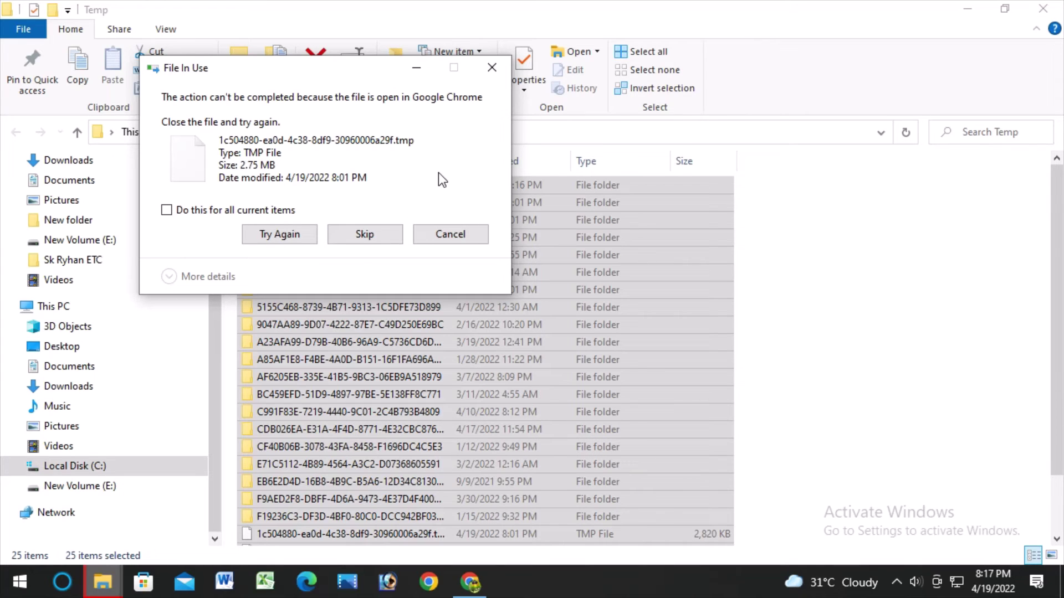
{"action": "left_click", "coordinate": [167, 212]}
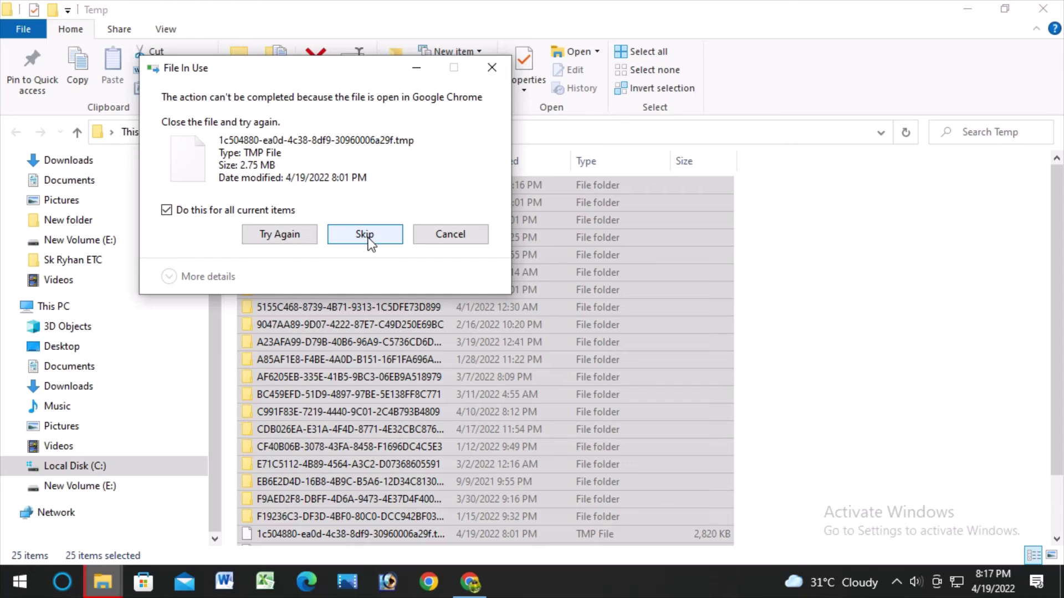
{"action": "left_click", "coordinate": [165, 210]}
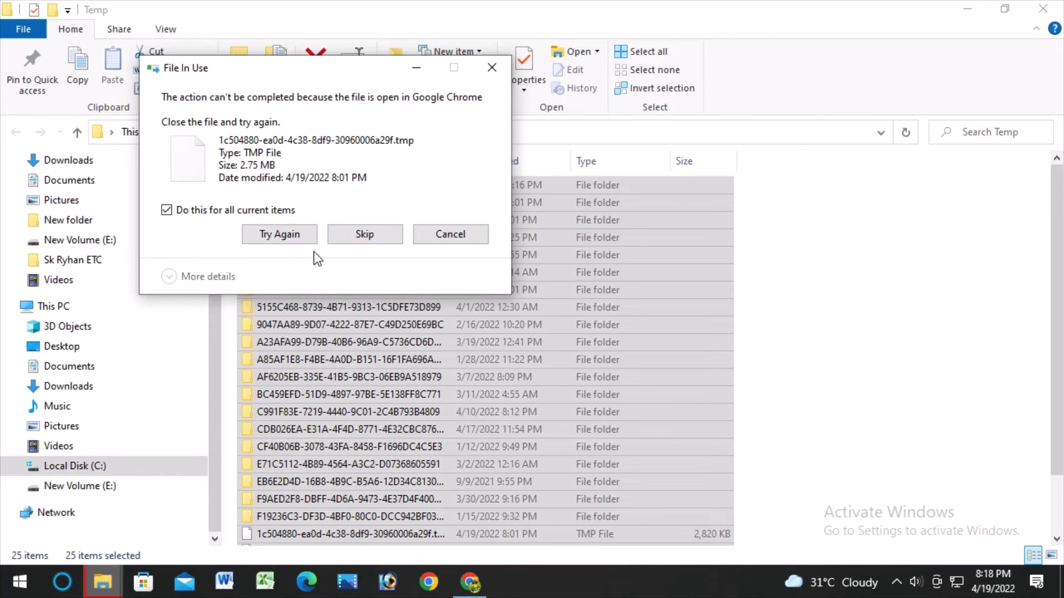
{"action": "left_click", "coordinate": [167, 211]}
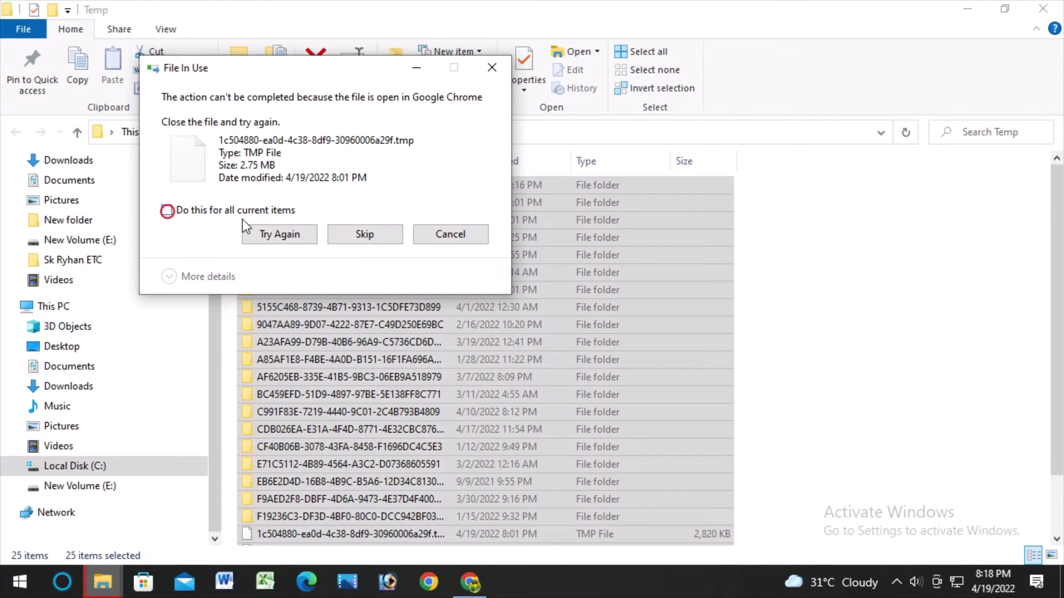
{"action": "left_click", "coordinate": [376, 235]}
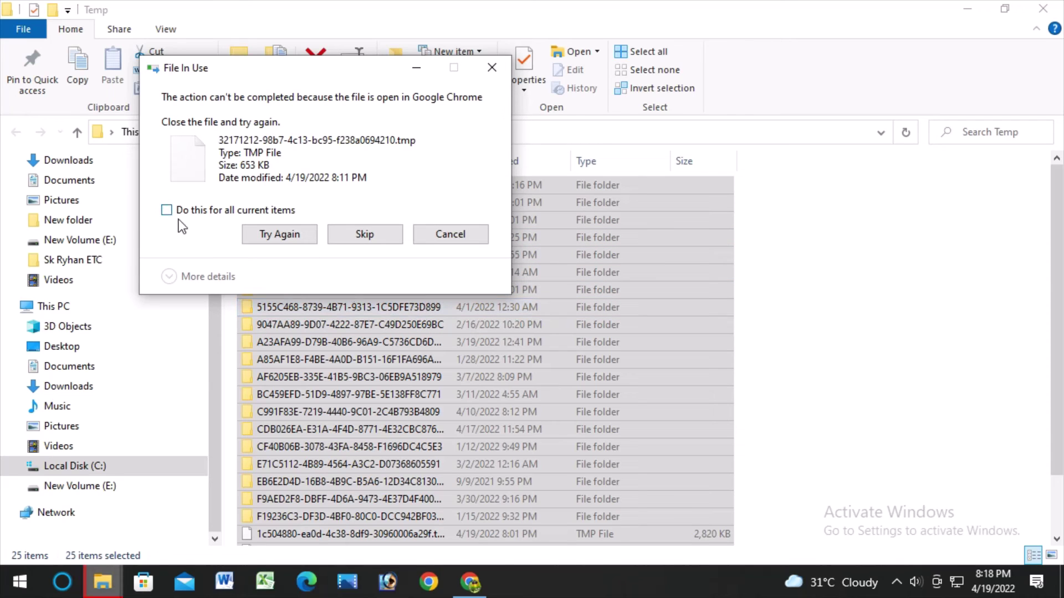
{"action": "left_click", "coordinate": [167, 211]}
{"action": "left_click", "coordinate": [354, 233]}
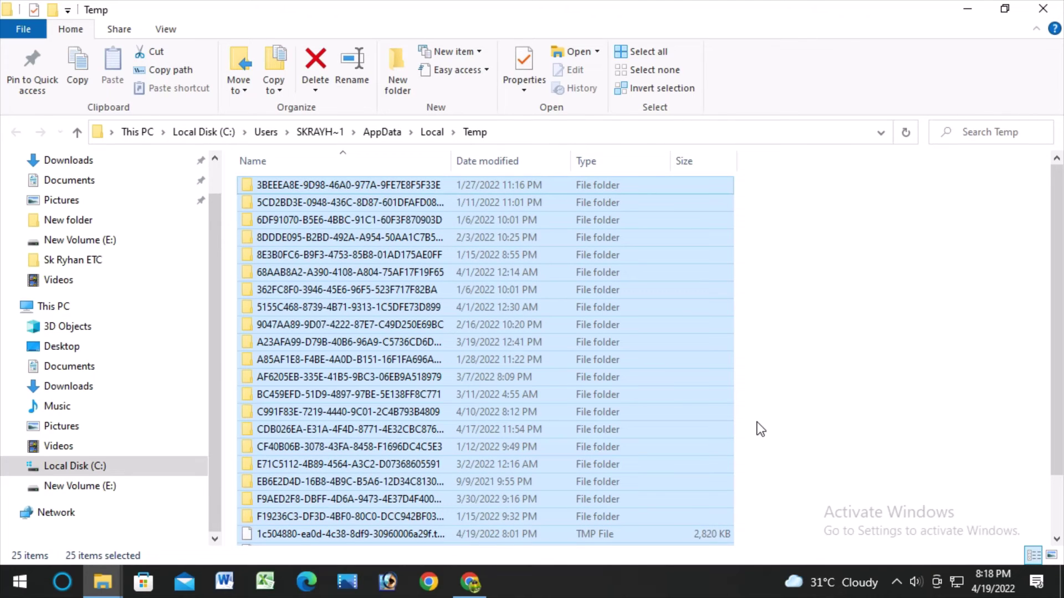
{"action": "left_click", "coordinate": [758, 426]}
{"action": "scroll", "coordinate": [746, 404], "scroll_direction": "down", "scroll_amount": 1}
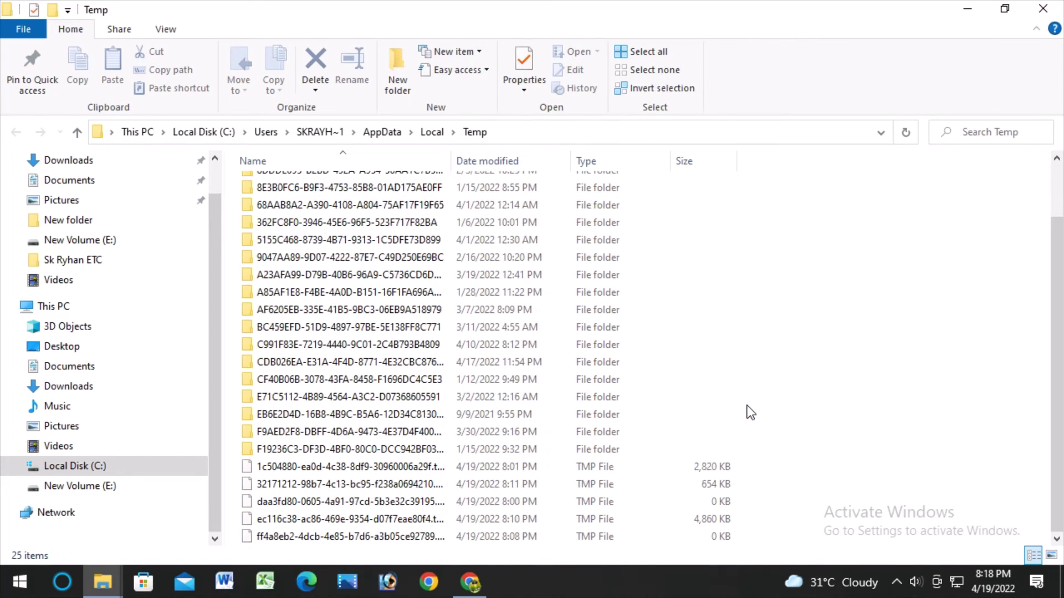
{"action": "scroll", "coordinate": [746, 403], "scroll_direction": "up", "scroll_amount": 1}
{"action": "scroll", "coordinate": [746, 401], "scroll_direction": "up", "scroll_amount": 1}
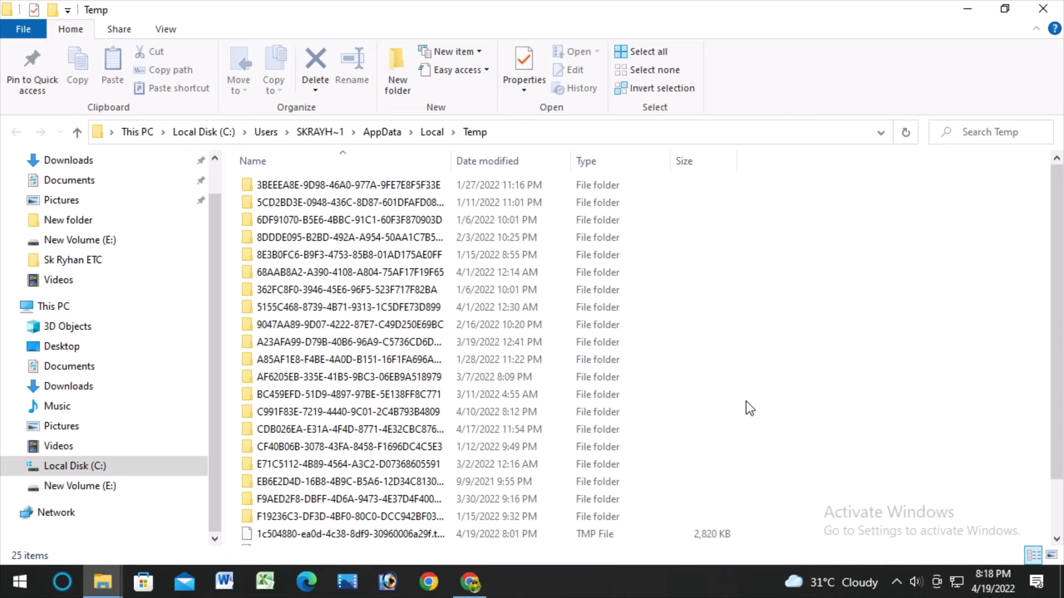
Step: Return to the desktop and open the Windows Prefetch folder by running the command prefetch
{"action": "key", "text": "super+d"}
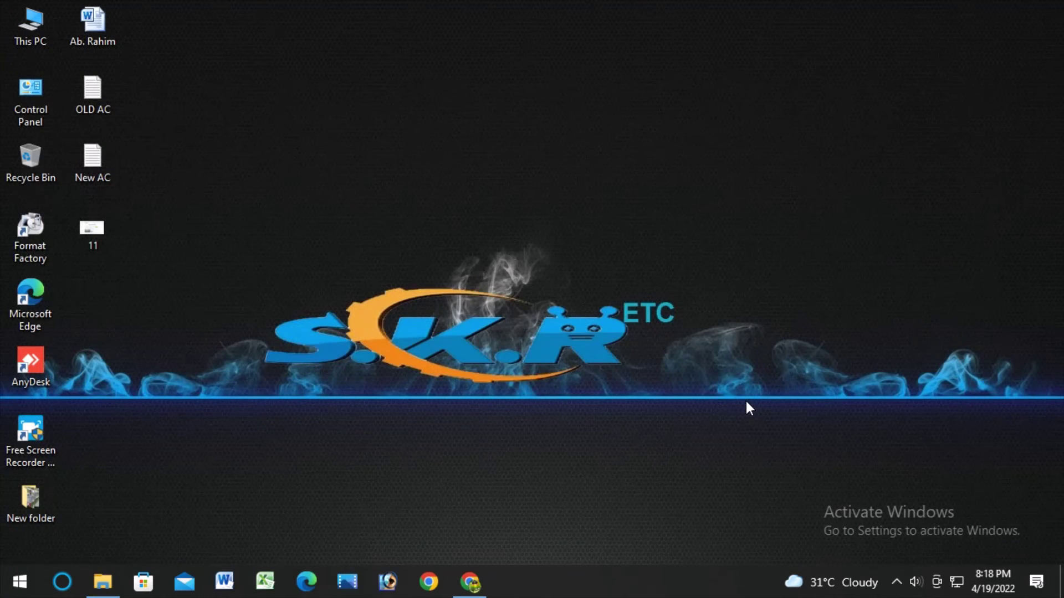
{"action": "key", "text": "super+r"}
{"action": "key", "text": "Down"}
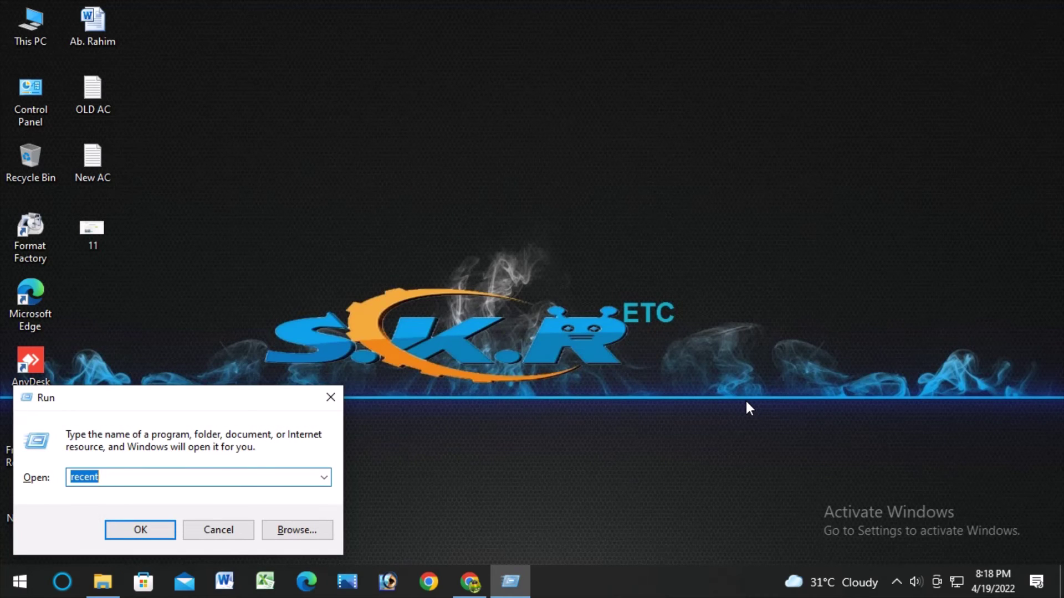
{"action": "key", "text": "Down"}
{"action": "key", "text": "End"}
{"action": "key", "text": "Return"}
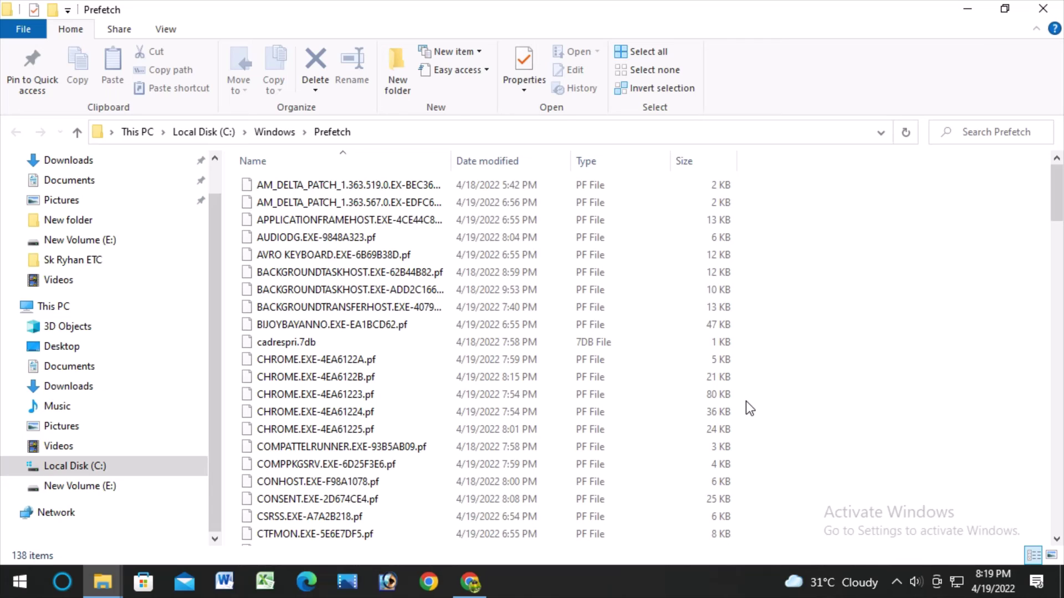
Step: Permanently delete all items in the Prefetch folder, skipping files in use for all current items
{"action": "key", "text": "ctrl+a"}
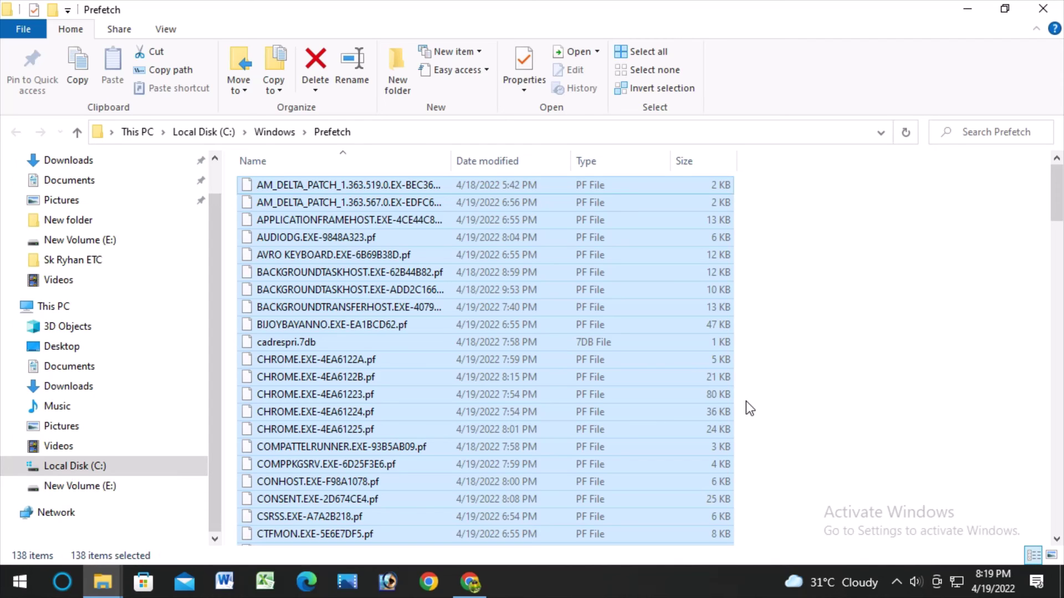
{"action": "key", "text": "shift+Delete"}
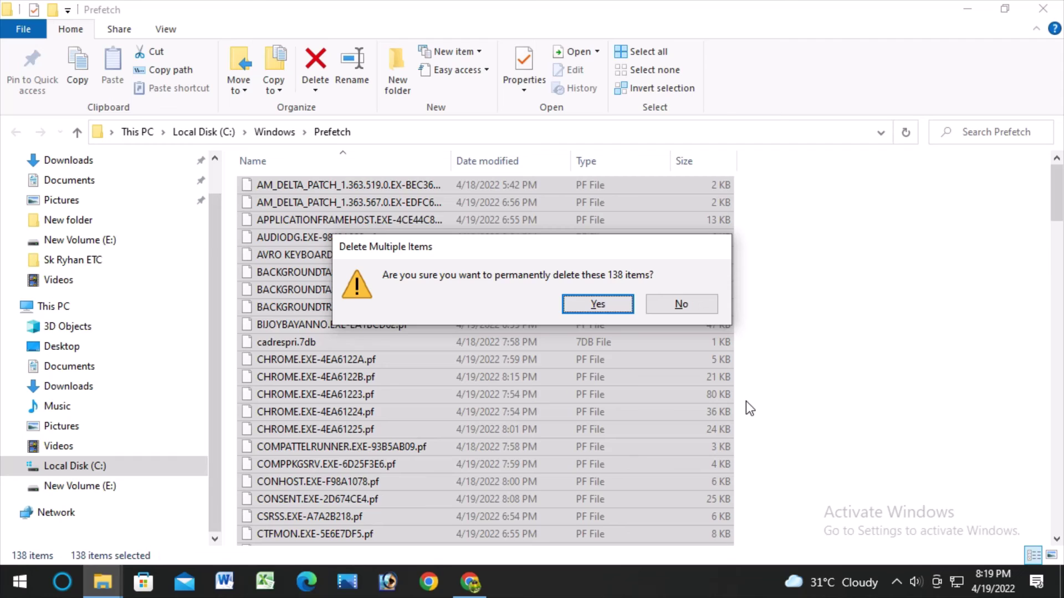
{"action": "key", "text": "Return"}
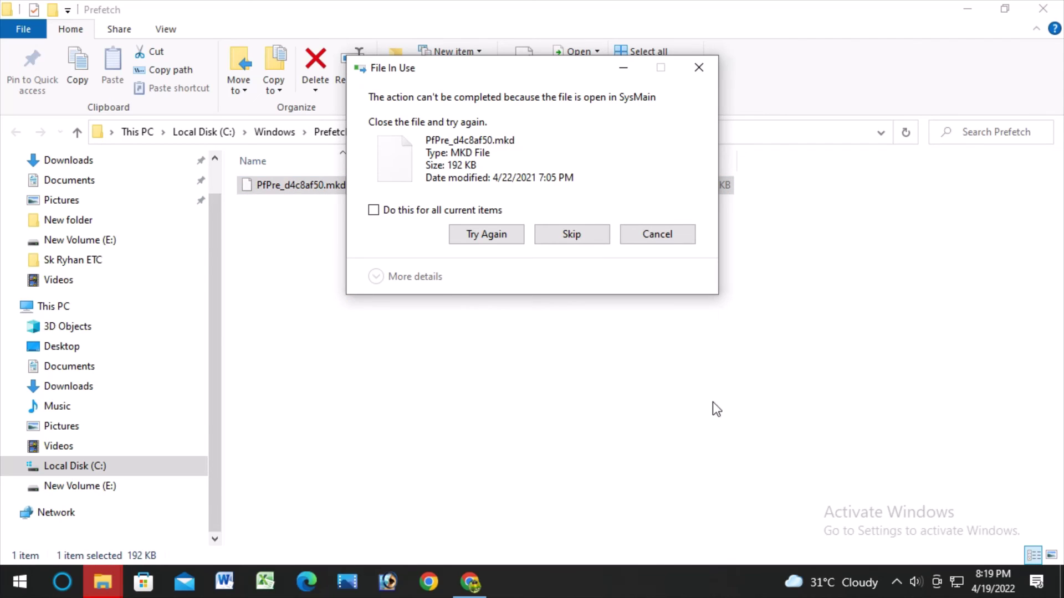
{"action": "left_click", "coordinate": [374, 210]}
{"action": "left_click", "coordinate": [574, 234]}
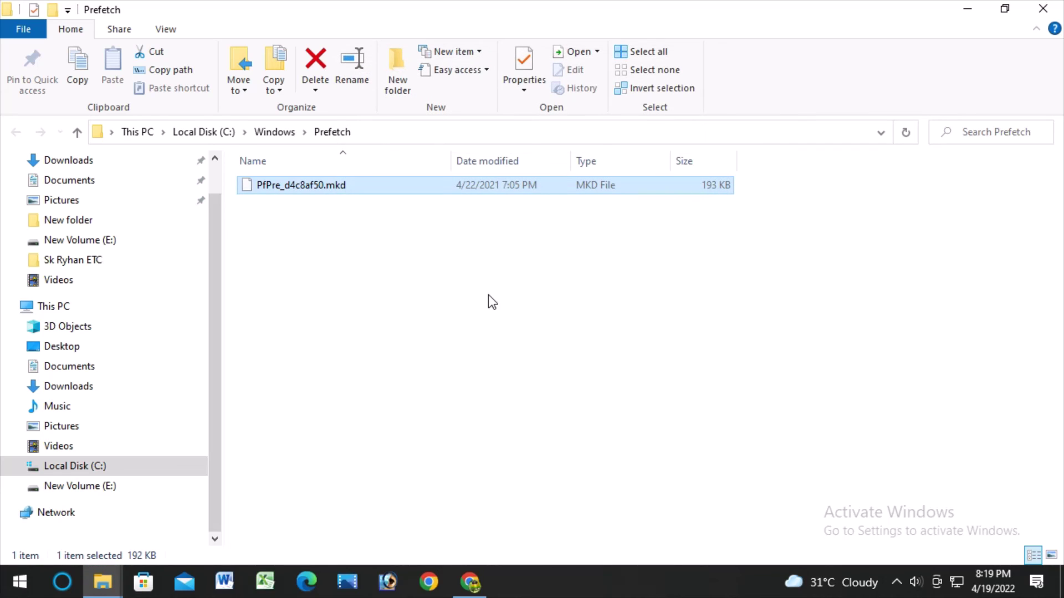
Step: Refresh the Prefetch folder and close its window
{"action": "right_click", "coordinate": [725, 280]}
{"action": "left_click", "coordinate": [774, 348]}
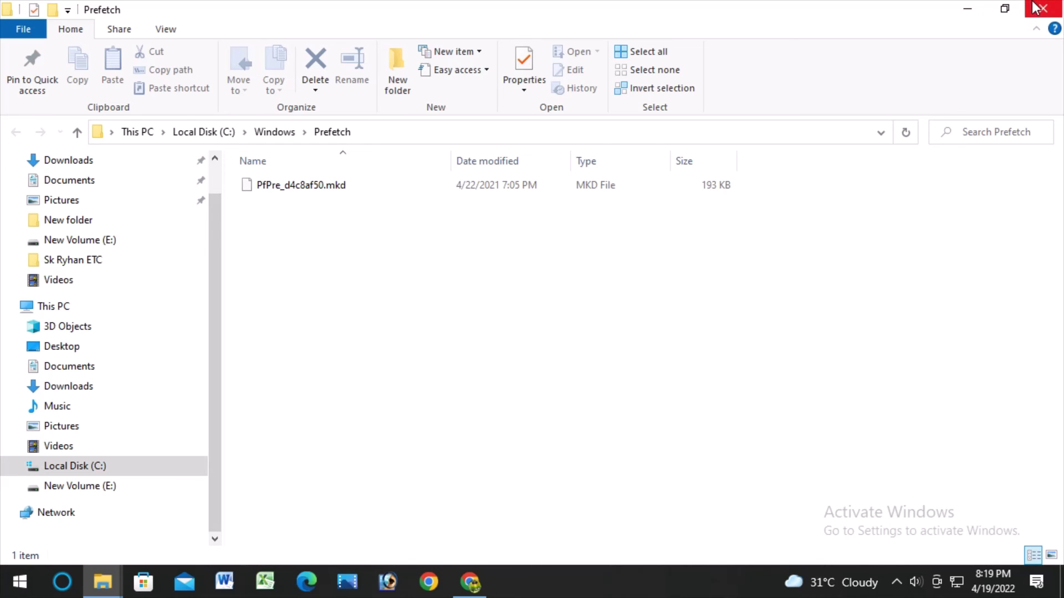
{"action": "left_click", "coordinate": [1051, 18]}
Step: Refresh the desktop three times
{"action": "right_click", "coordinate": [510, 255]}
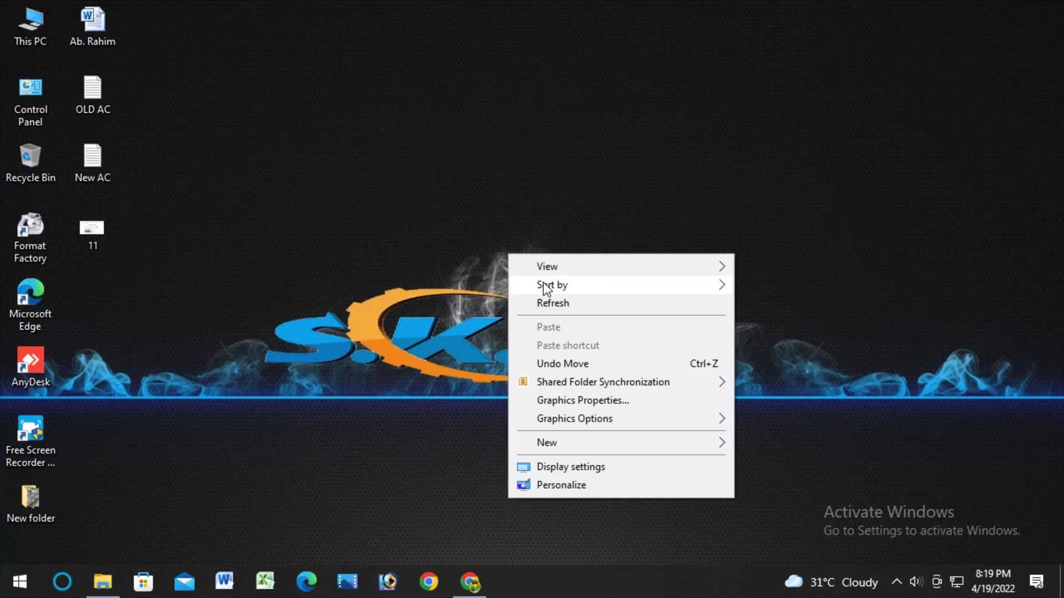
{"action": "left_click", "coordinate": [549, 301]}
{"action": "right_click", "coordinate": [334, 255]}
{"action": "left_click", "coordinate": [370, 307]}
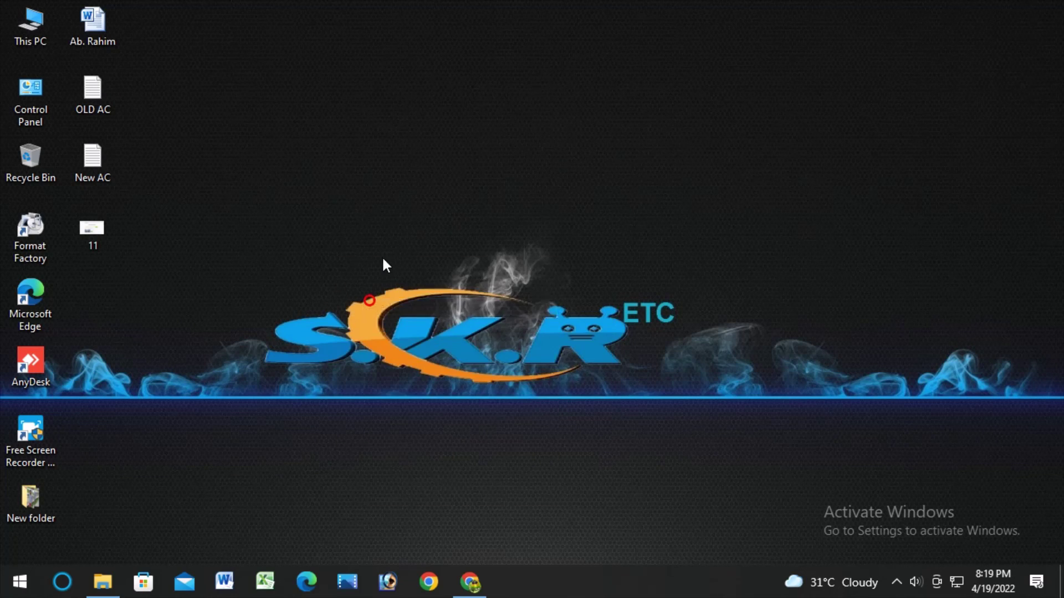
{"action": "right_click", "coordinate": [386, 255]}
{"action": "left_click", "coordinate": [412, 305]}
Step: Replace the previous Run entry with tree and run the command
{"action": "key", "text": "super+r"}
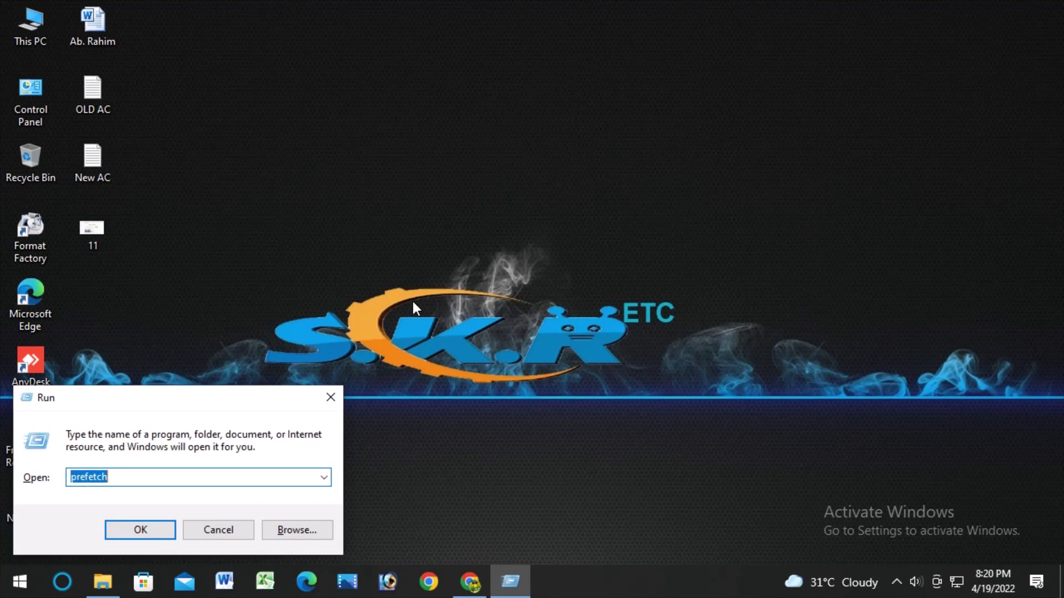
{"action": "key", "text": "Down"}
{"action": "key", "text": "Down"}
{"action": "key", "text": "Down"}
{"action": "key", "text": "Down"}
{"action": "key", "text": "BackSpace"}
{"action": "key", "text": "Down"}
{"action": "type", "text": "tree"}
{"action": "key", "text": "Return"}
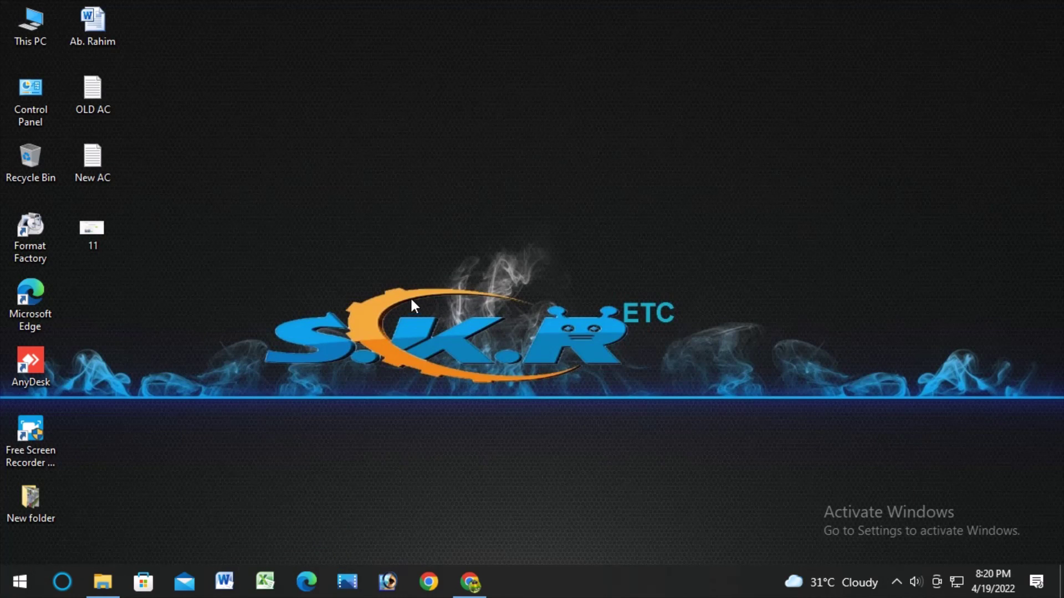
Step: Refresh the desktop four times
{"action": "right_click", "coordinate": [412, 304]}
{"action": "left_click", "coordinate": [467, 347]}
{"action": "right_click", "coordinate": [437, 243]}
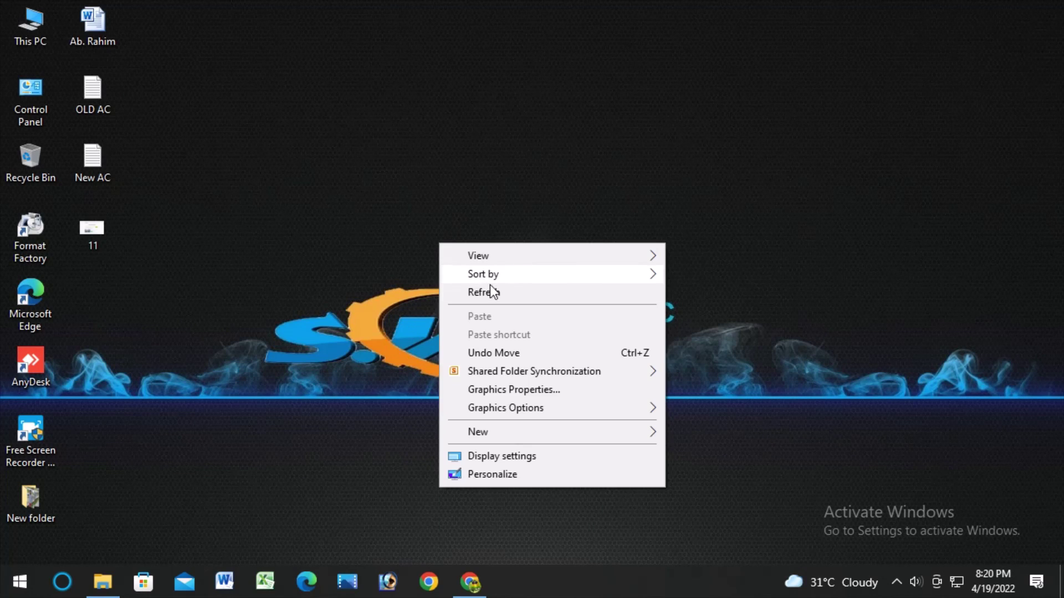
{"action": "left_click", "coordinate": [495, 297]}
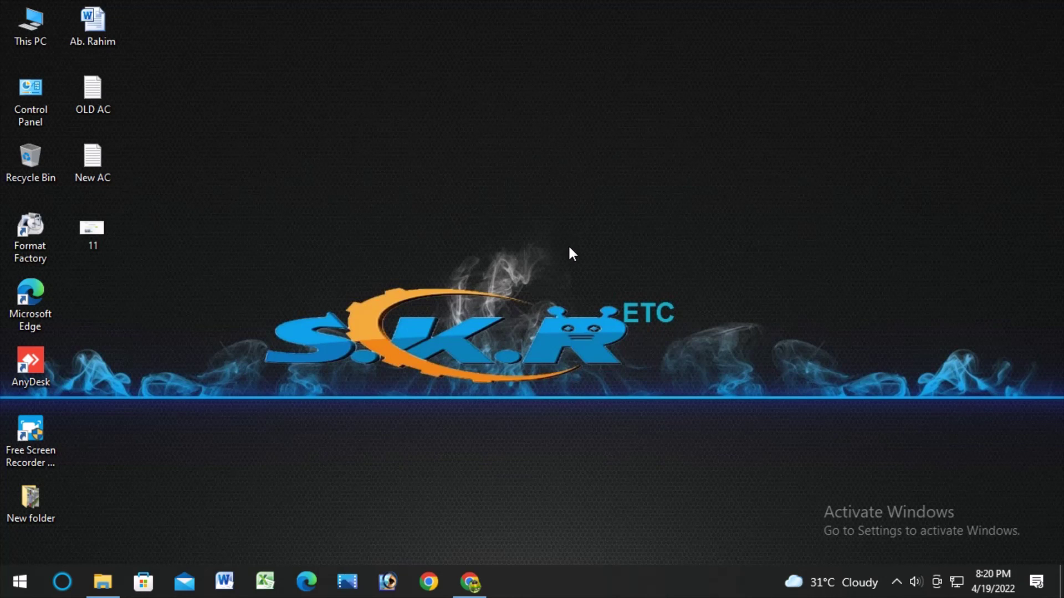
{"action": "right_click", "coordinate": [573, 253]}
{"action": "left_click", "coordinate": [622, 293]}
{"action": "right_click", "coordinate": [417, 240]}
{"action": "left_click", "coordinate": [473, 279]}
{"action": "left_click", "coordinate": [897, 579]}
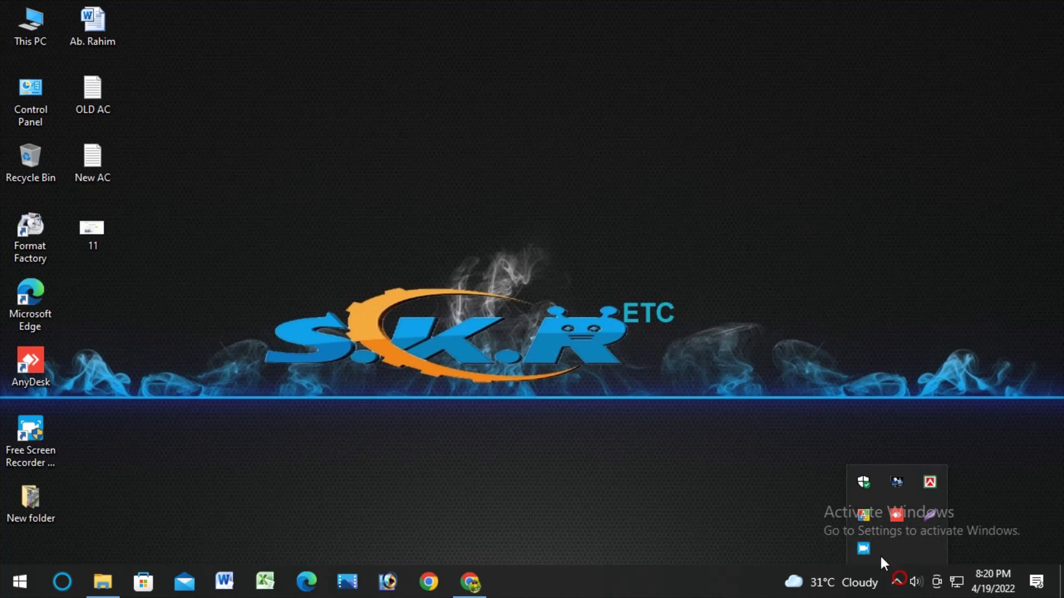
{"action": "right_click", "coordinate": [866, 551]}
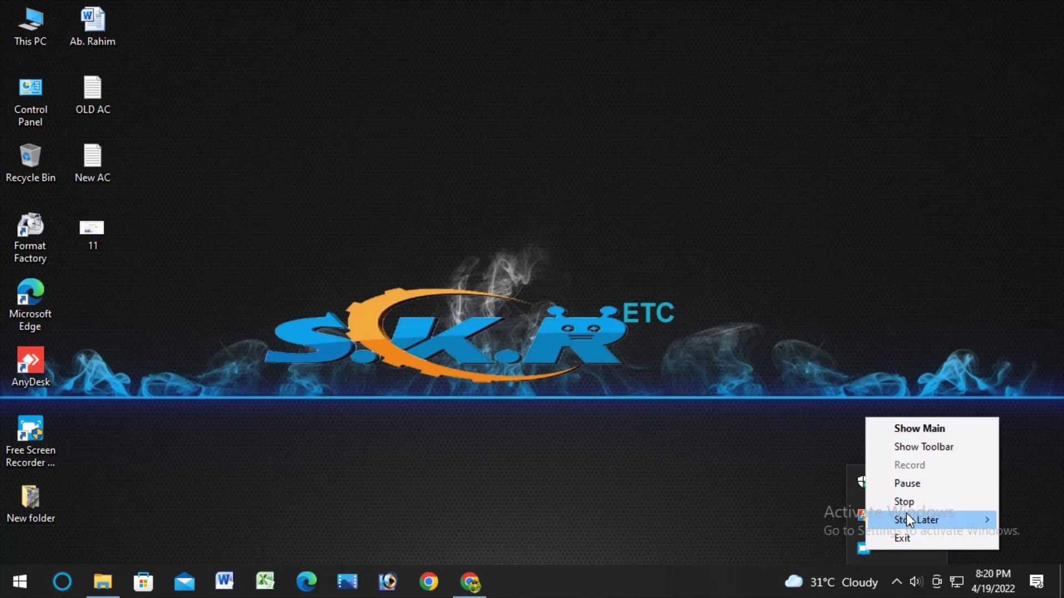